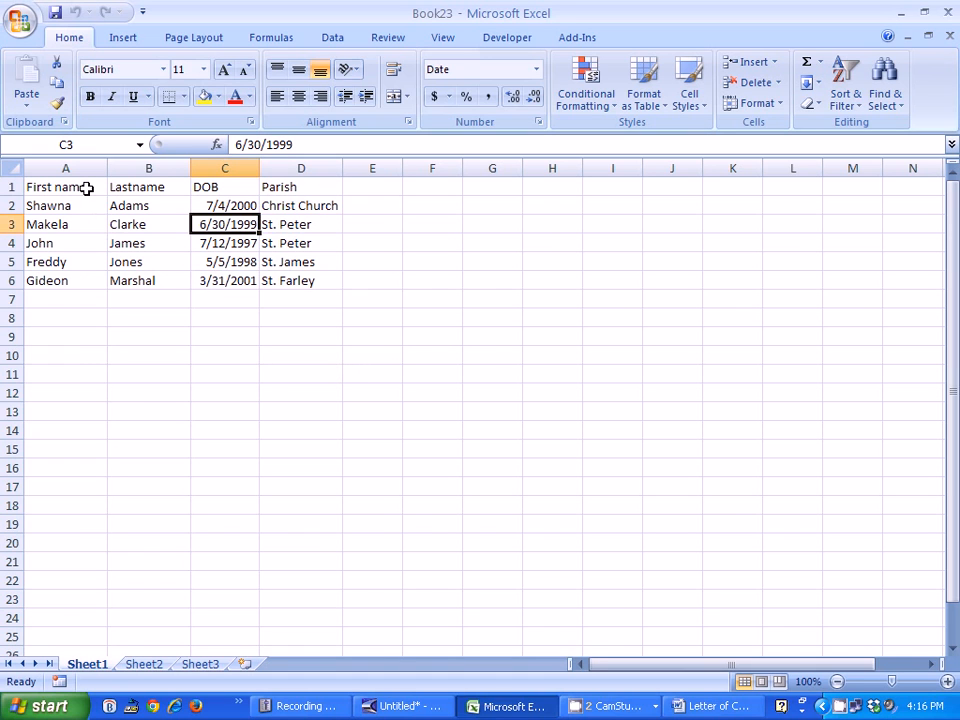
left_click(87, 188)
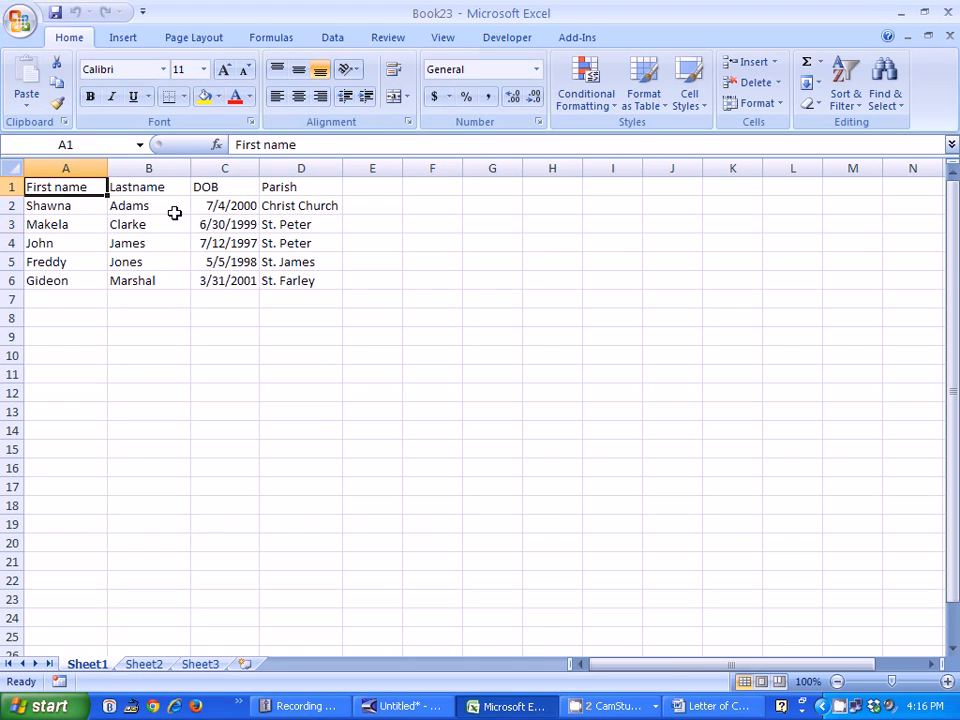
left_click(165, 190)
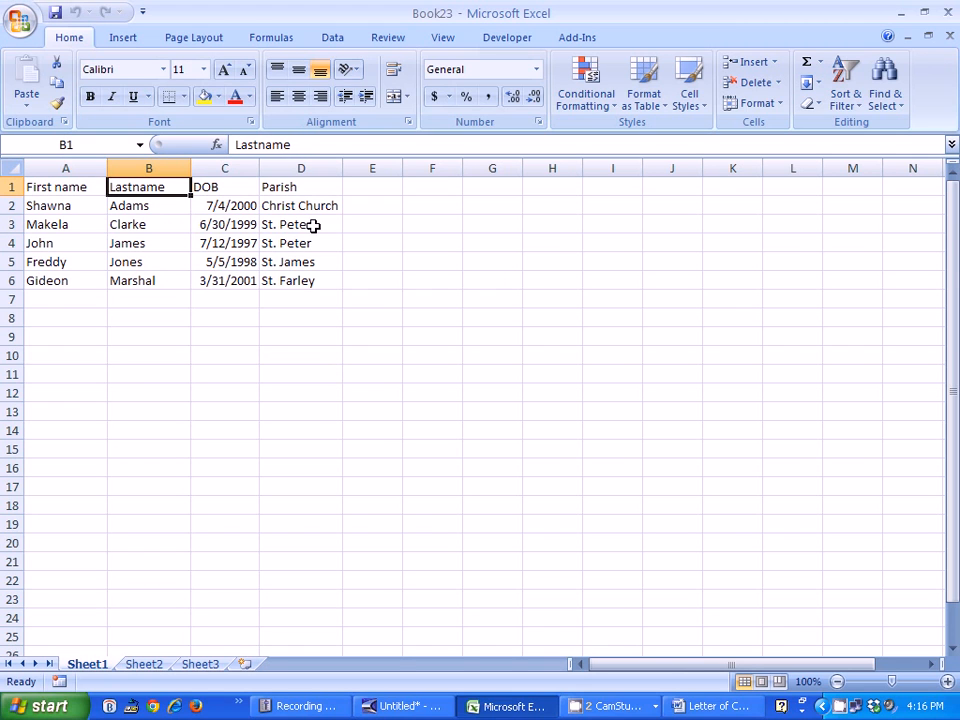
left_click(240, 192)
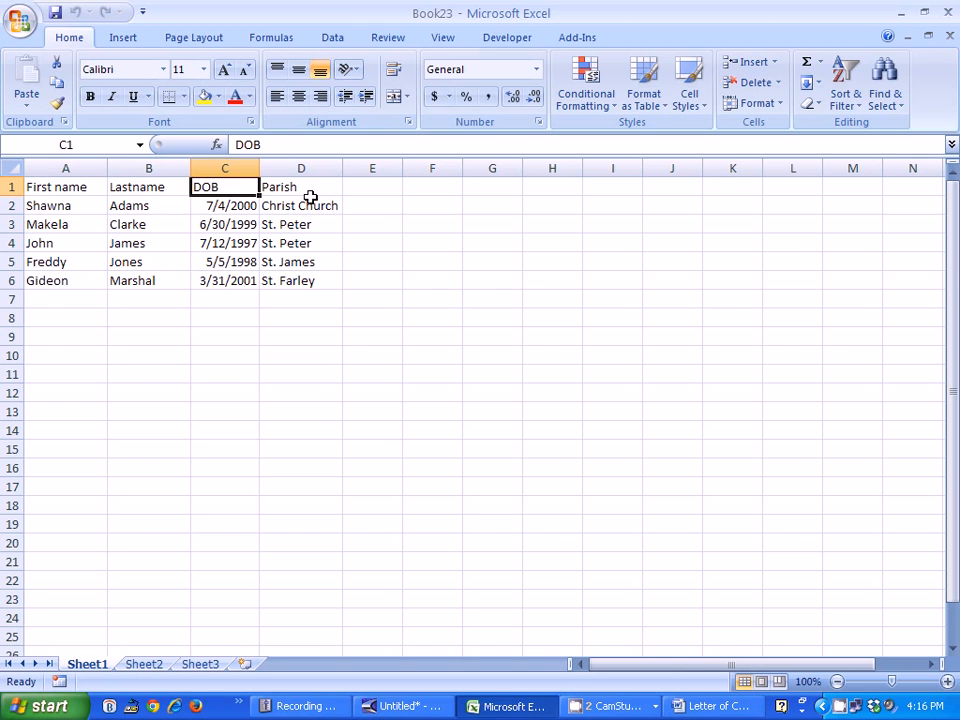
left_click(311, 191)
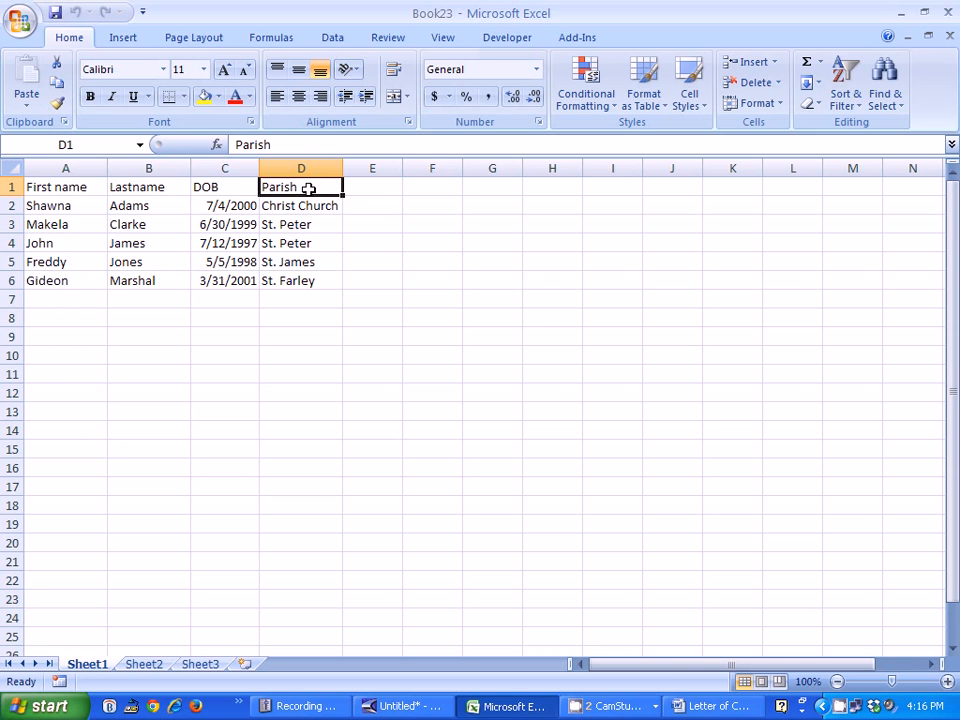
Step: Save the workbook as Book23 in My Documents in Excel Workbook format, replacing the existing file
left_click(19, 19)
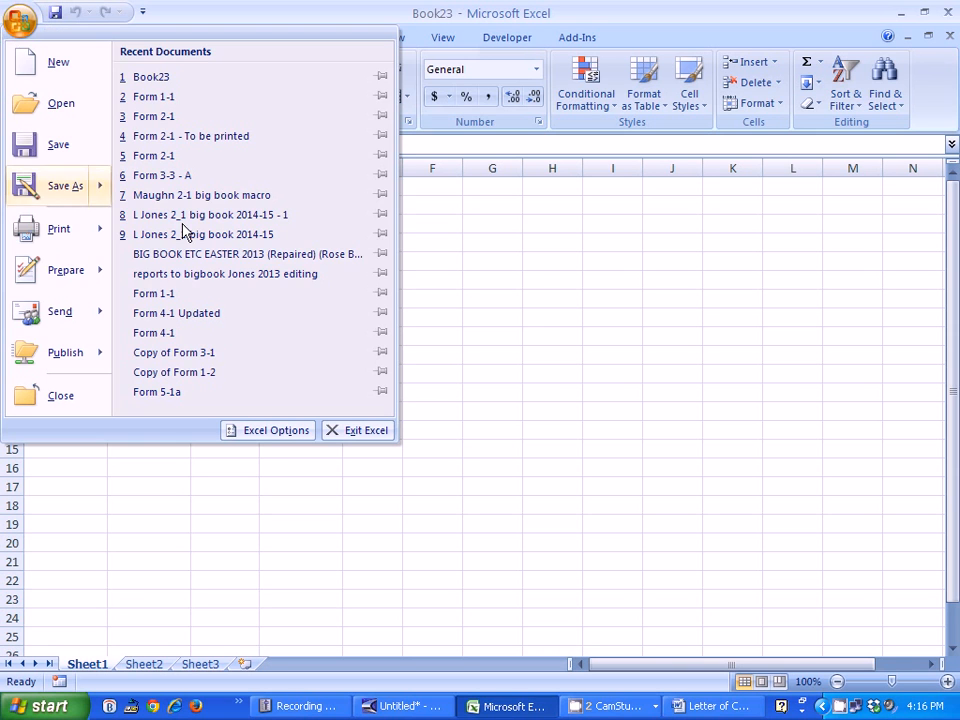
left_click(63, 188)
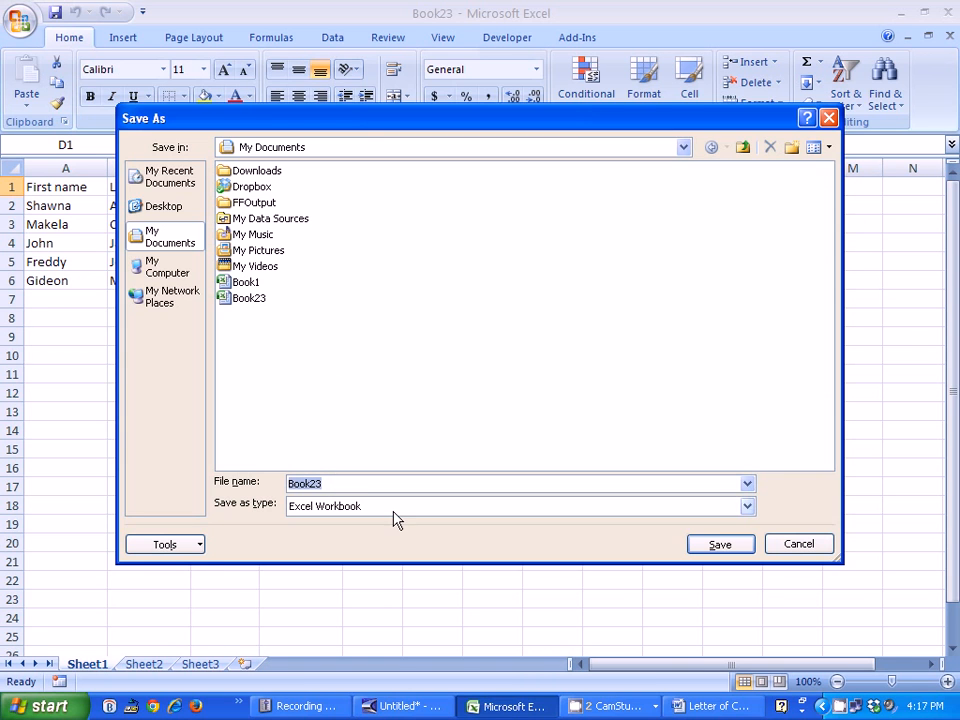
left_click(720, 544)
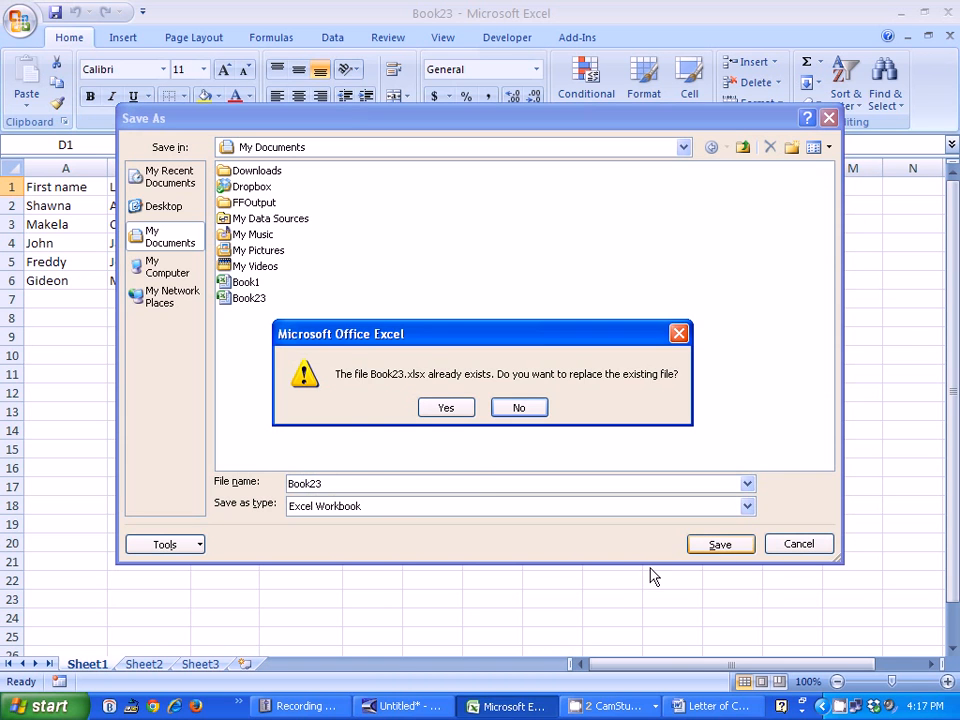
left_click(452, 409)
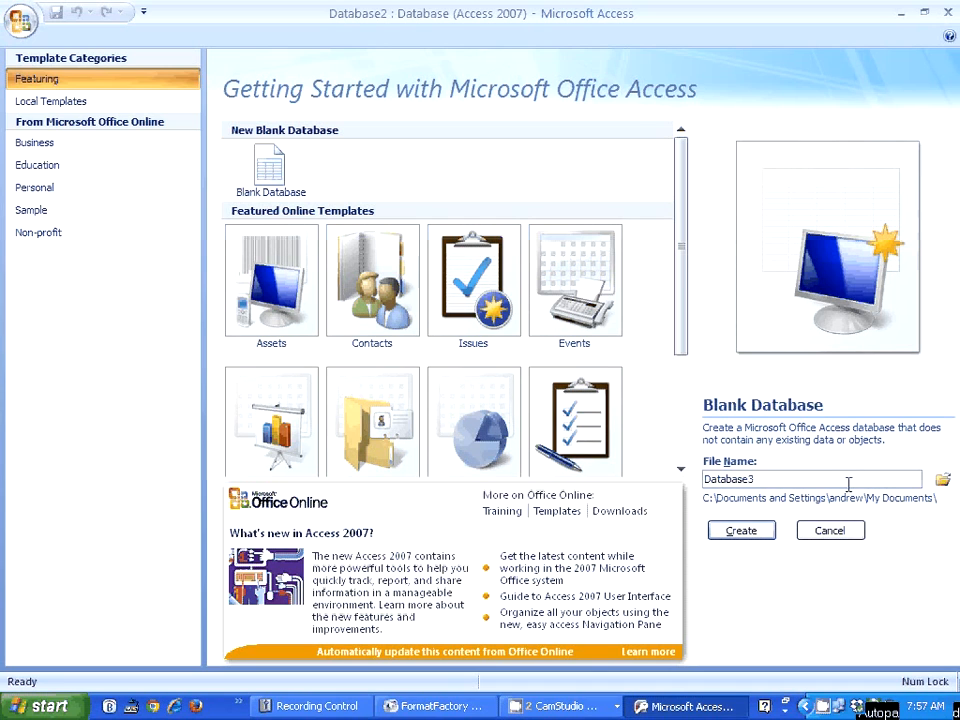
Step: In Microsoft Access, create a blank database named "Excel Importing" in My Documents
left_click(789, 482)
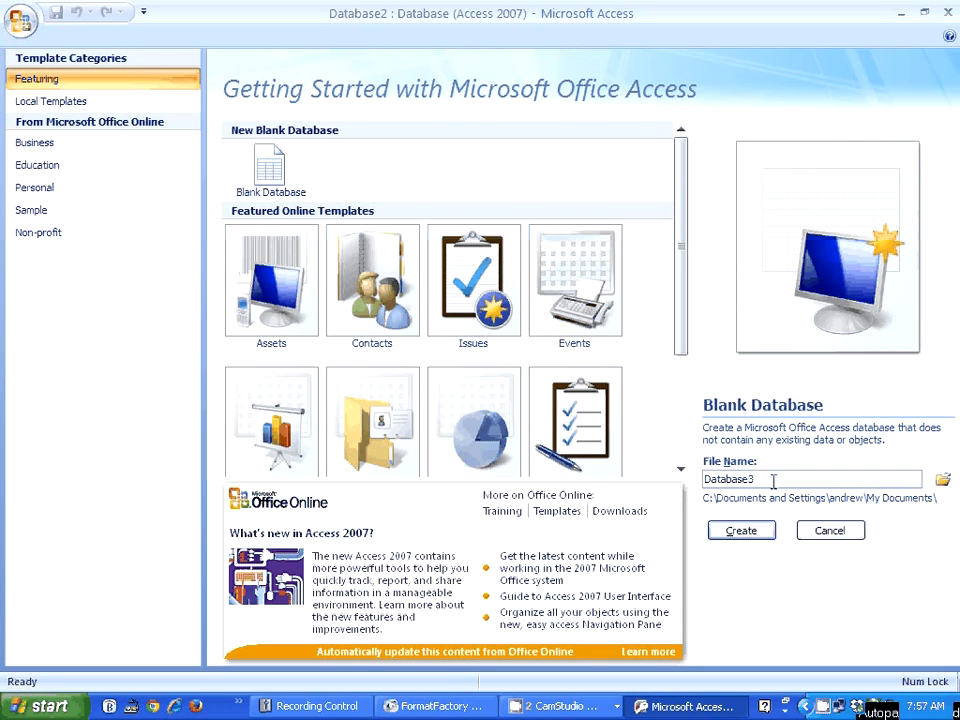
key("BackSpace")
key("BackSpace")
key("BackSpace")
key("BackSpace")
key("BackSpace")
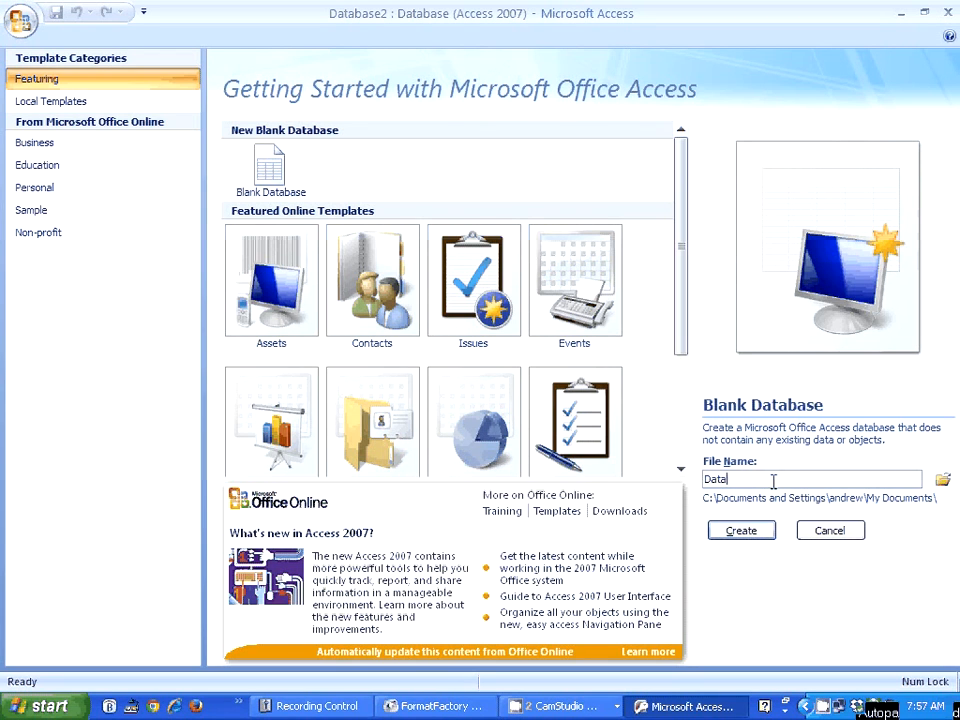
key("BackSpace")
key("BackSpace")
key("BackSpace")
key("BackSpace")
type("E")
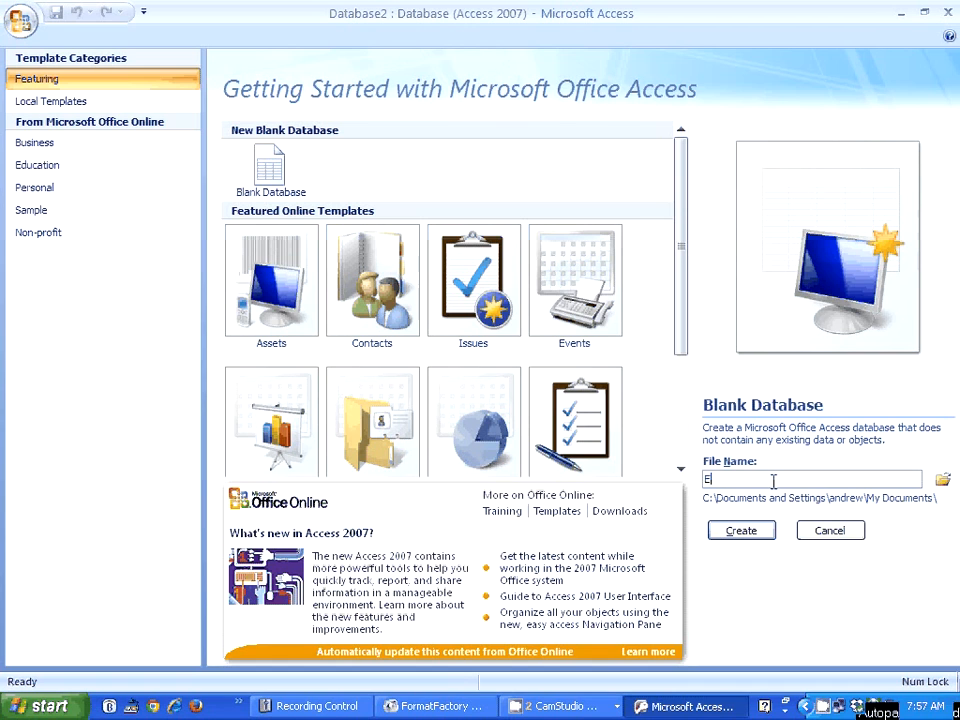
type("xcel")
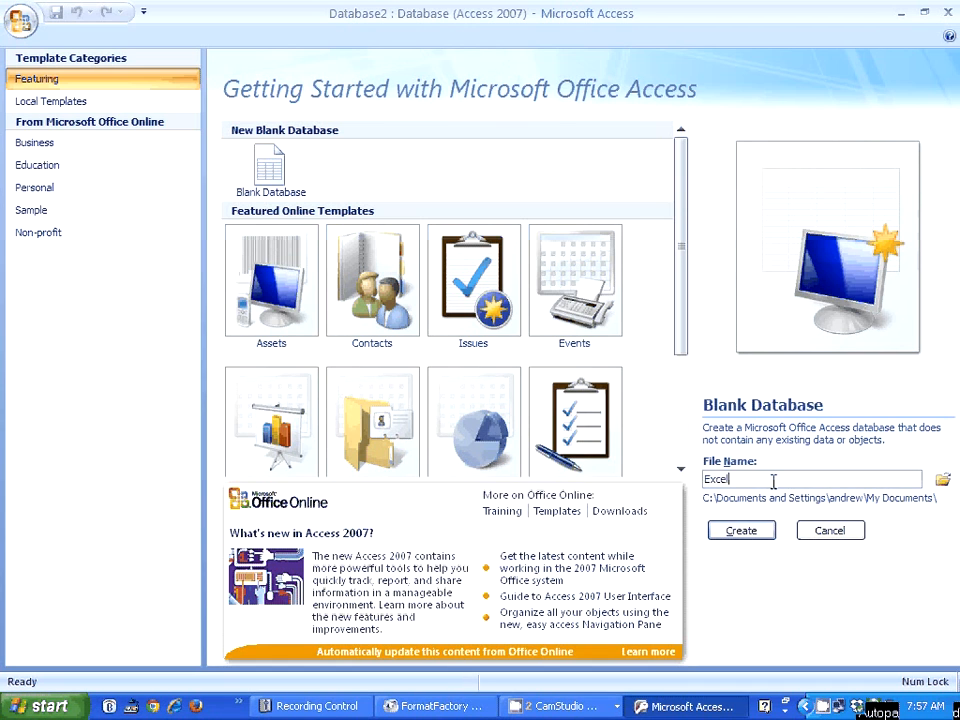
type(" Impor")
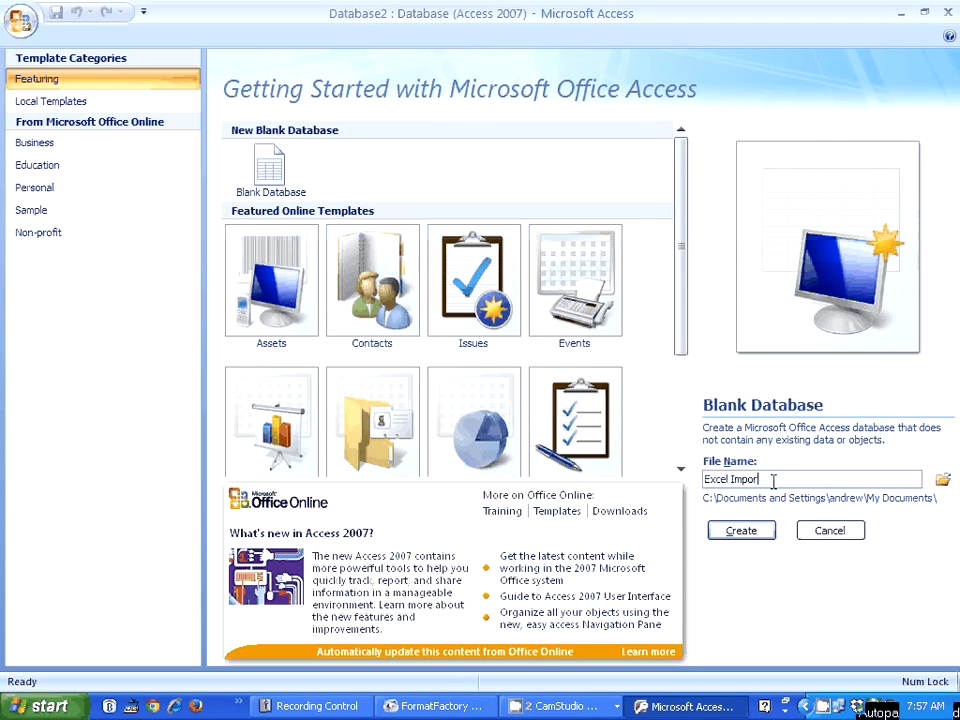
type("ting")
left_click(743, 535)
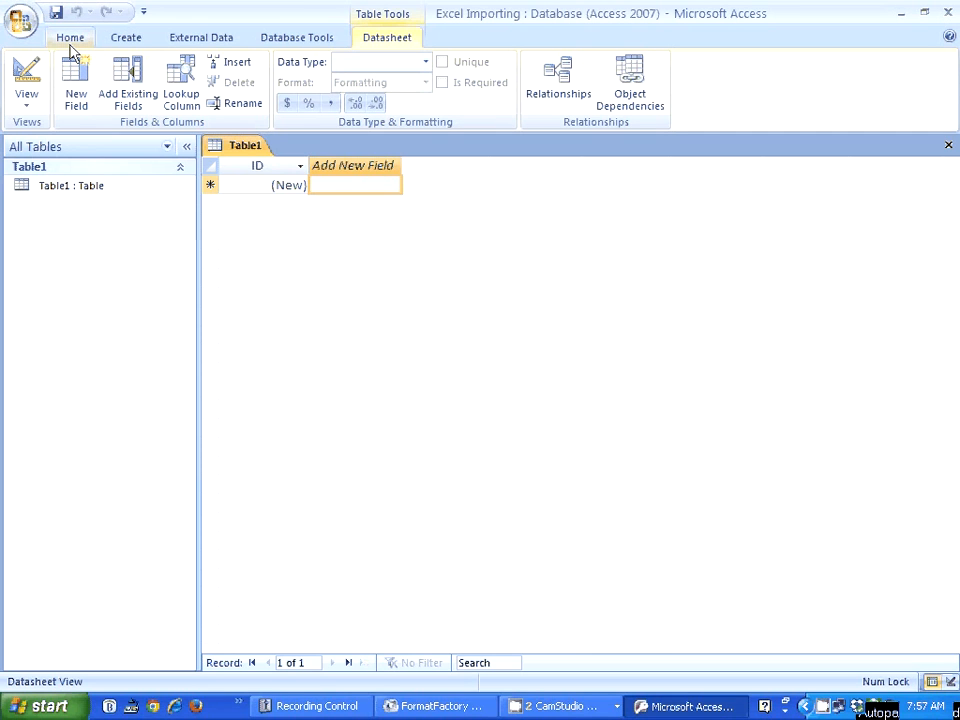
Step: Start an Excel spreadsheet import and choose Book23 from My Documents as the source file
left_click(205, 40)
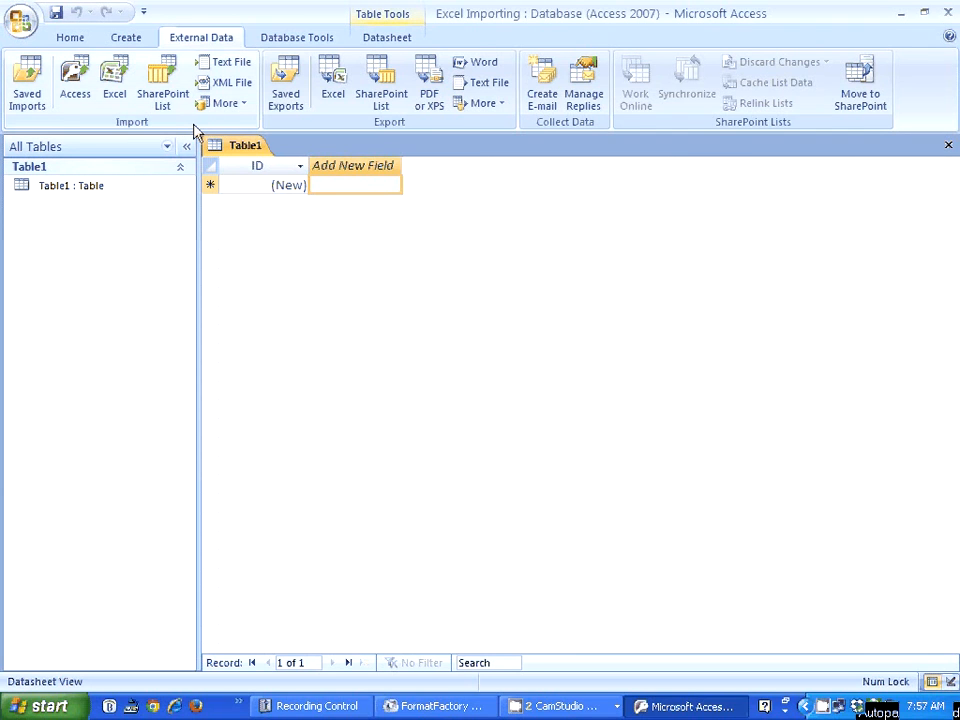
left_click(119, 82)
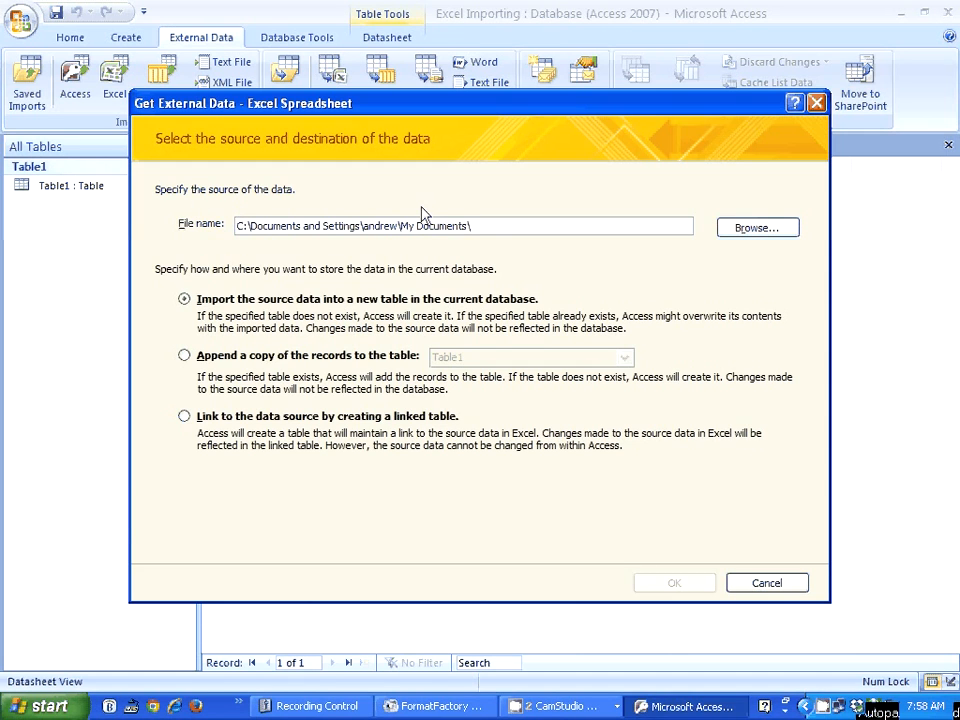
left_click(757, 228)
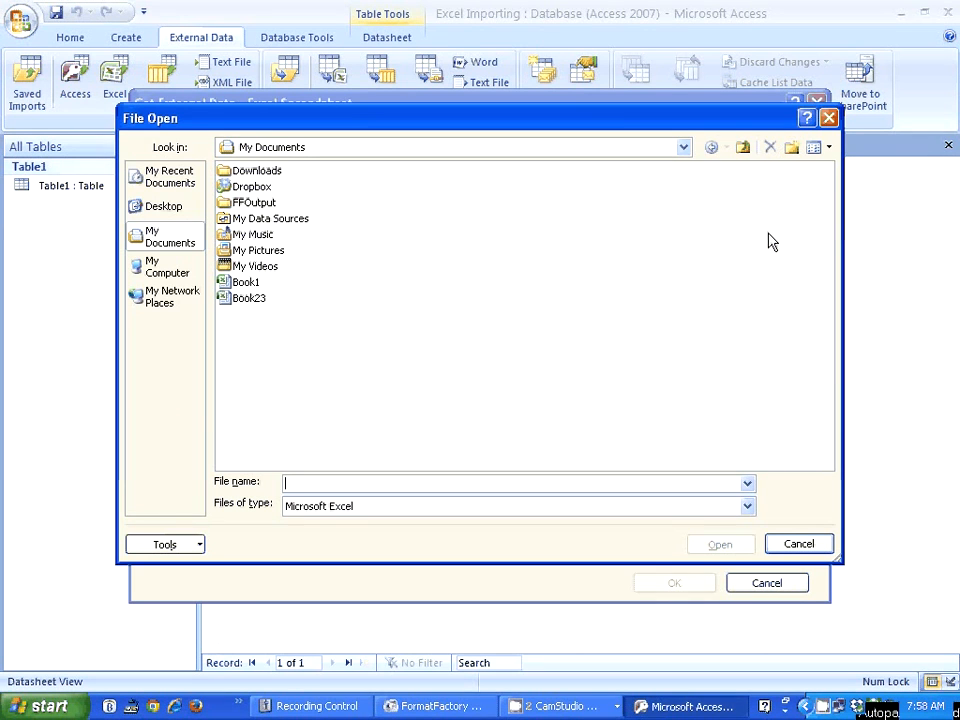
left_click(240, 301)
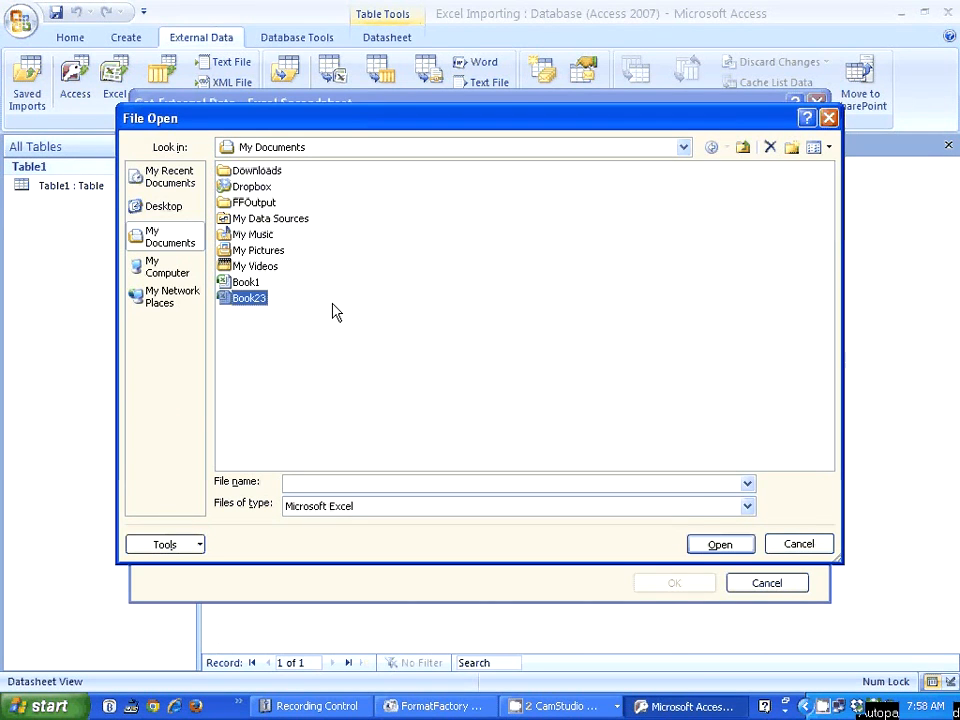
left_click(718, 545)
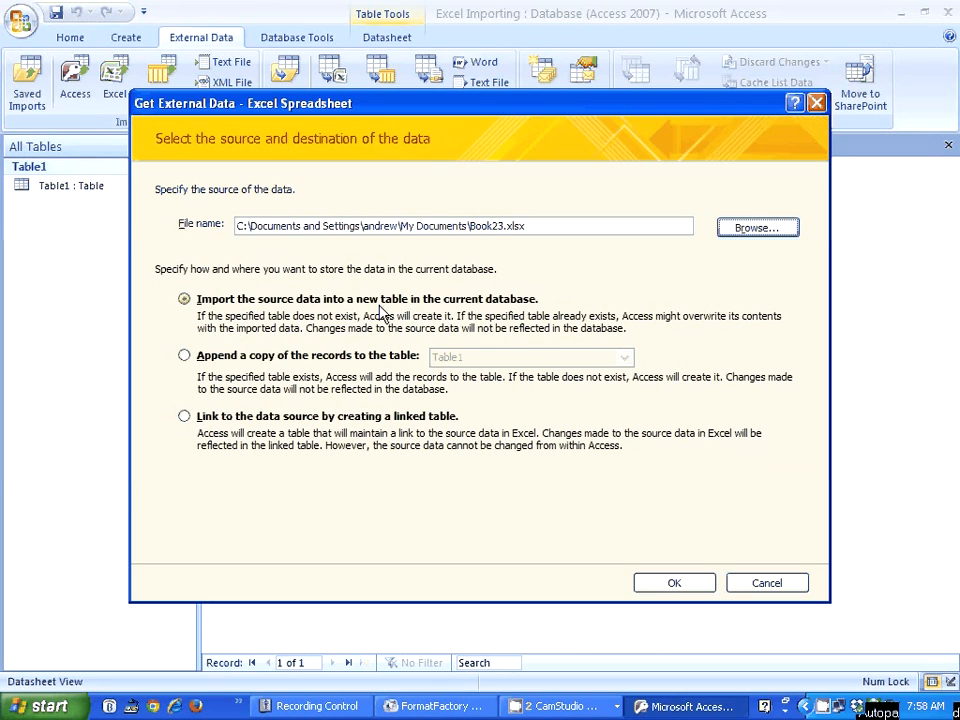
Step: Choose to import the source data into a new table in the current database and proceed to the import wizard
left_click(185, 358)
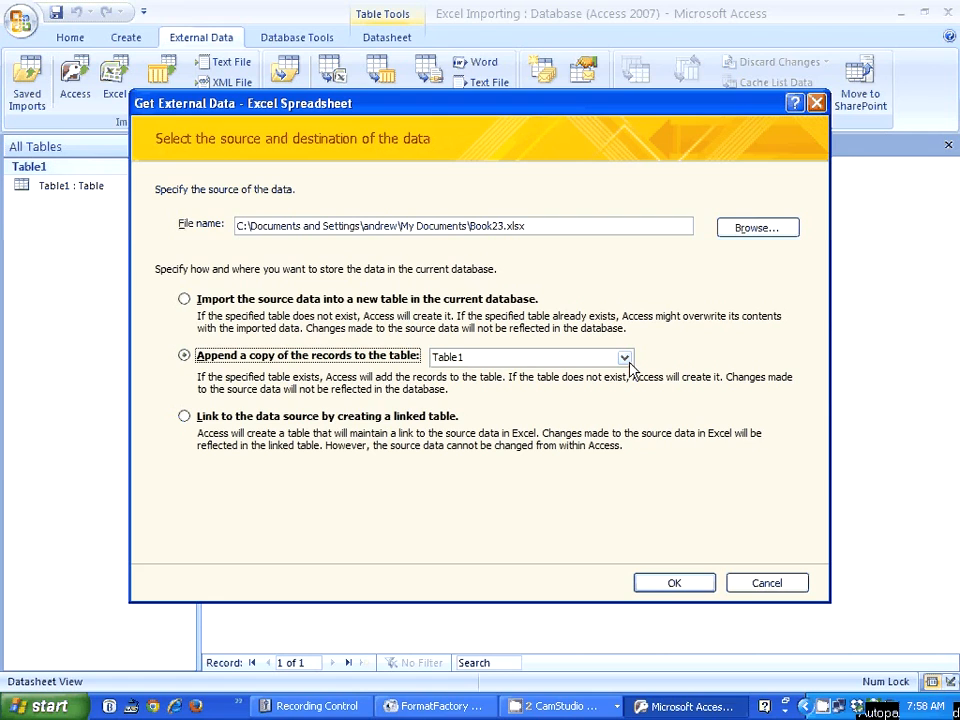
left_click(185, 299)
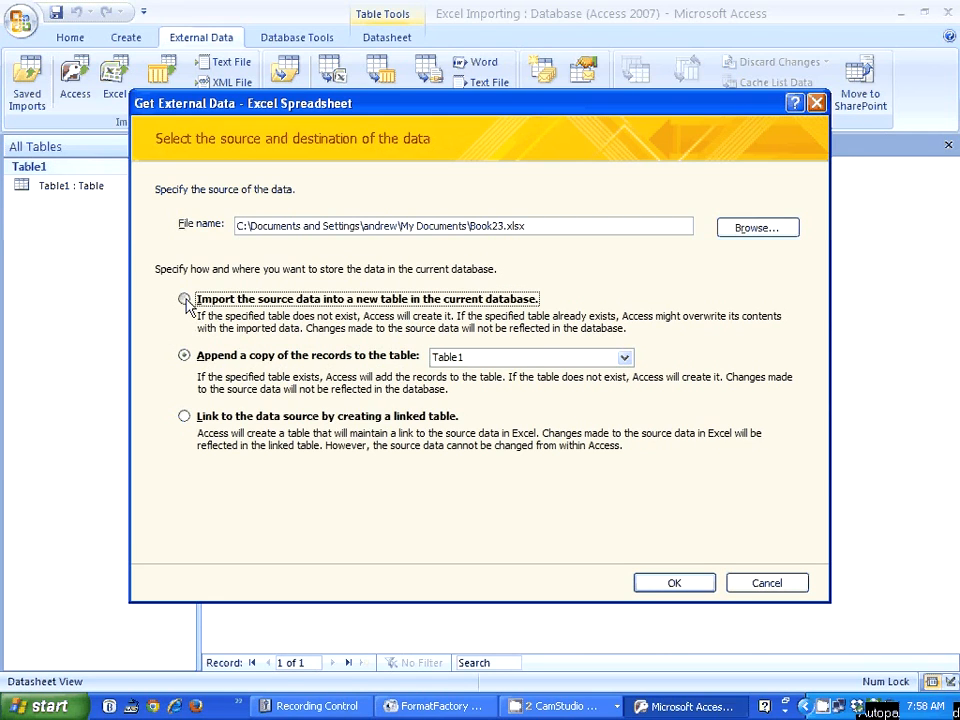
left_click(688, 584)
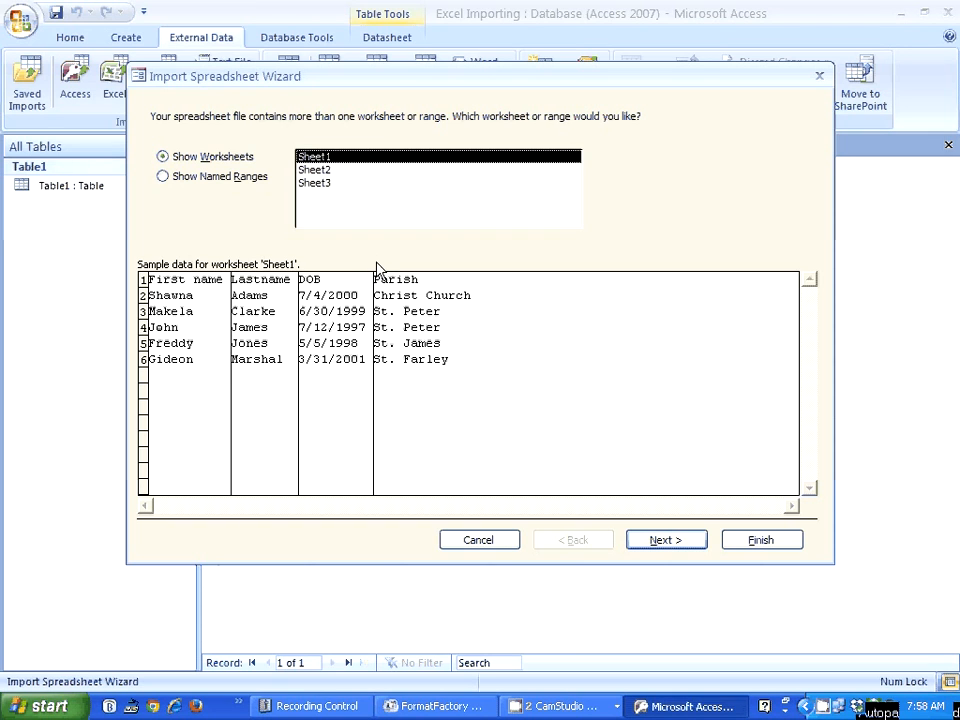
Step: Select Sheet1 as the worksheet to import and treat its first row as column headings
left_click(315, 170)
left_click(316, 183)
left_click(319, 158)
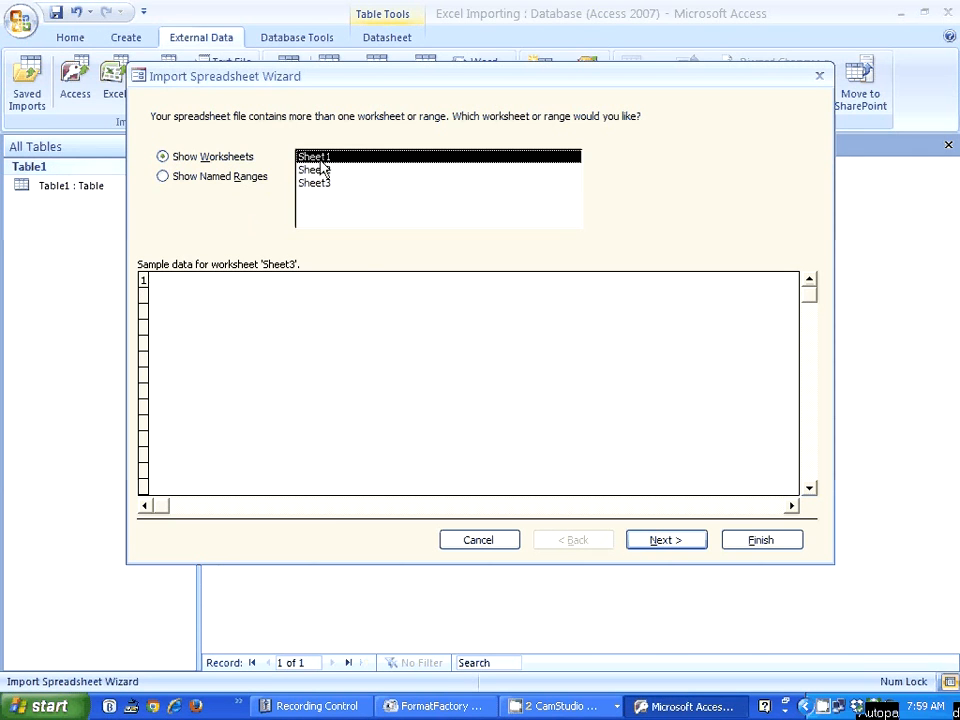
left_click(655, 548)
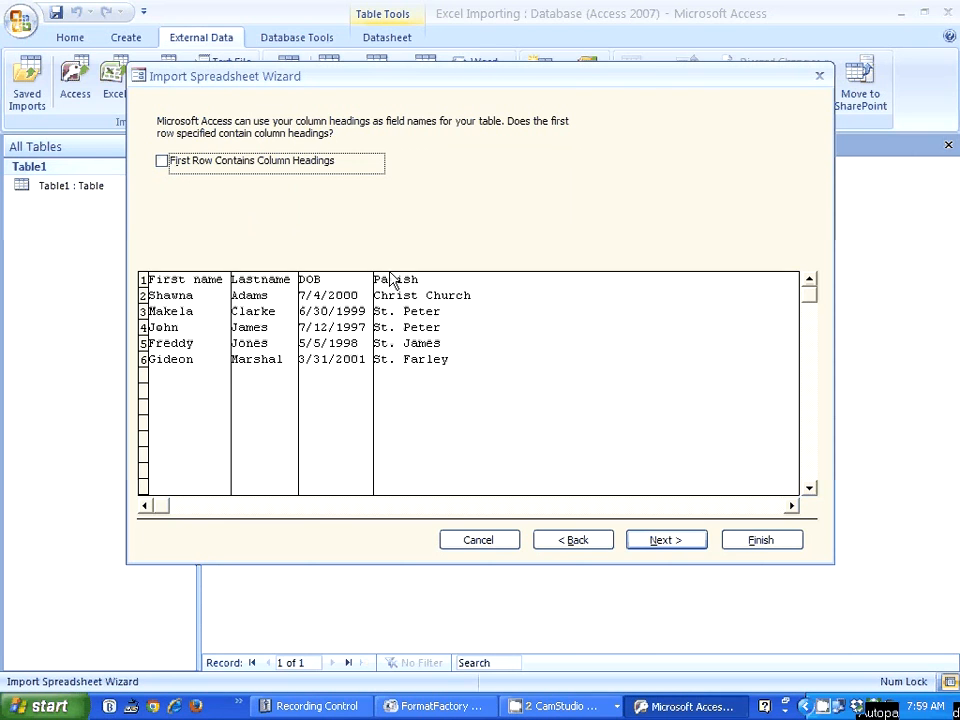
left_click(163, 162)
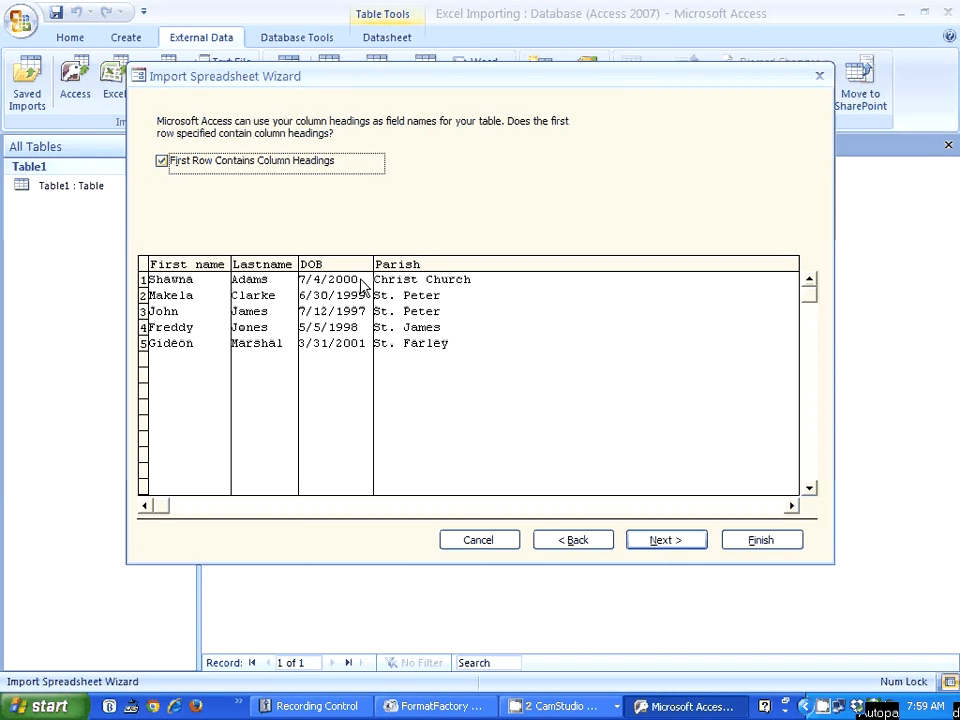
left_click(660, 545)
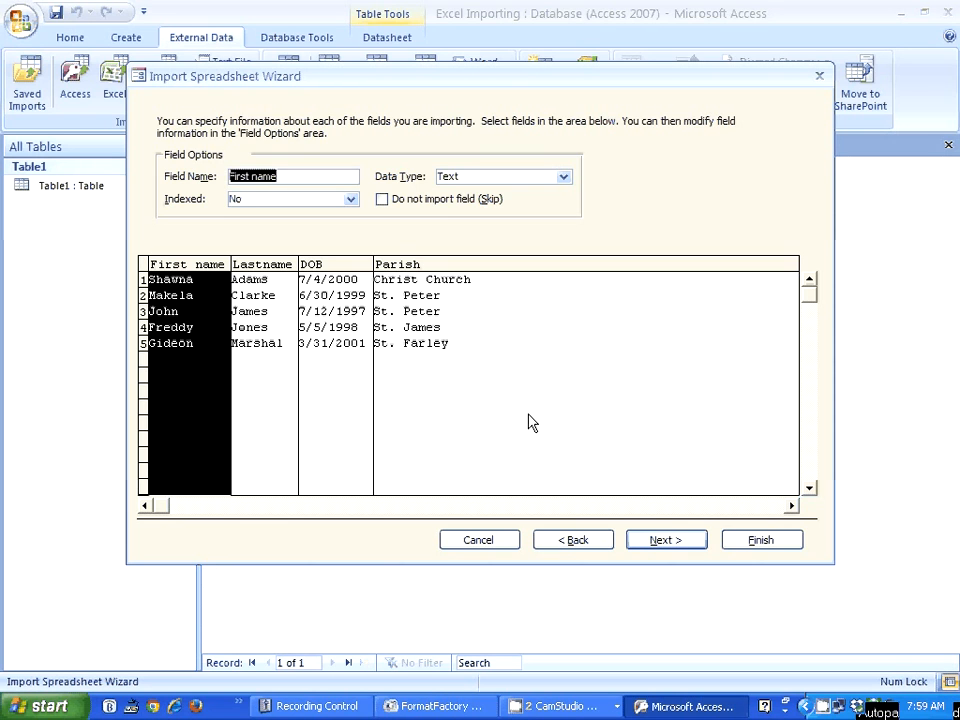
Step: Examine the skip and data type options for the First name, Lastname, DOB and Parish fields, keeping every field in the import
left_click(382, 200)
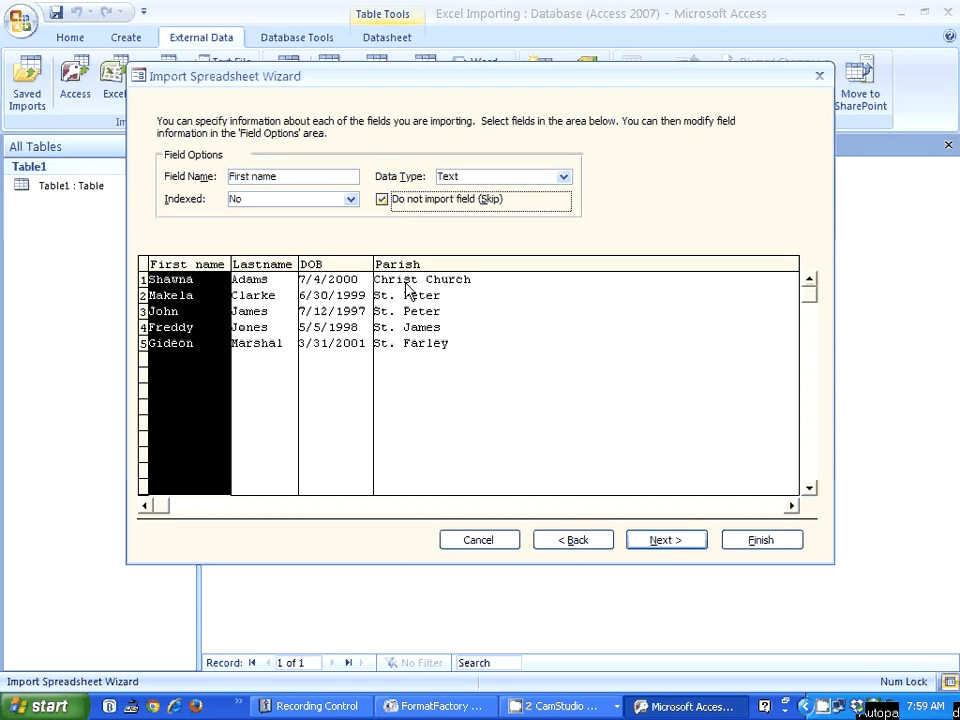
left_click(382, 200)
left_click(563, 178)
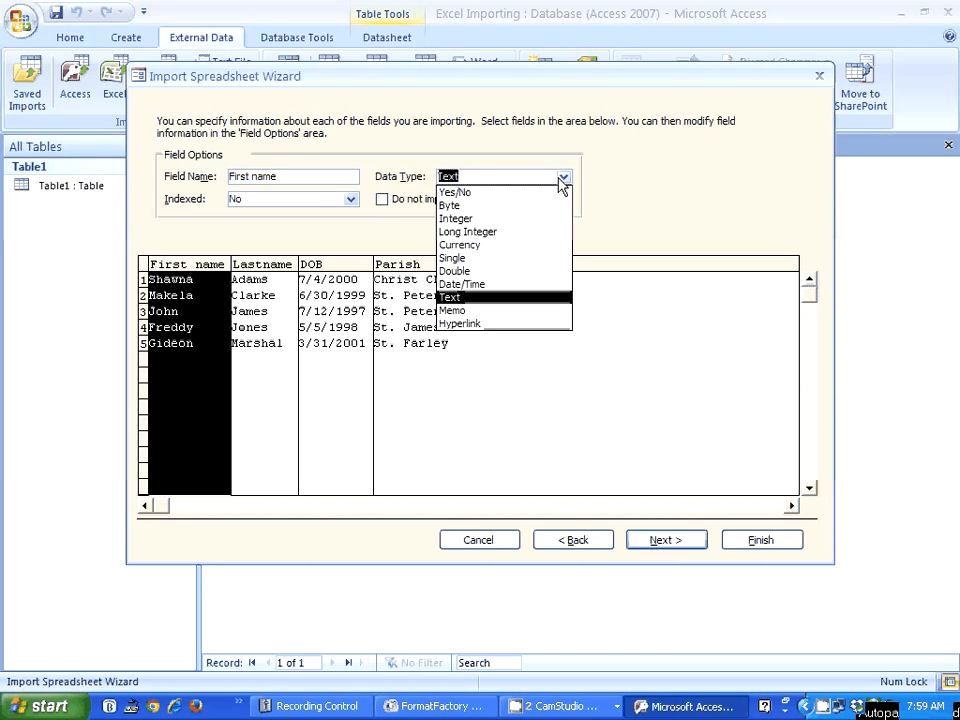
left_click(563, 180)
left_click(270, 268)
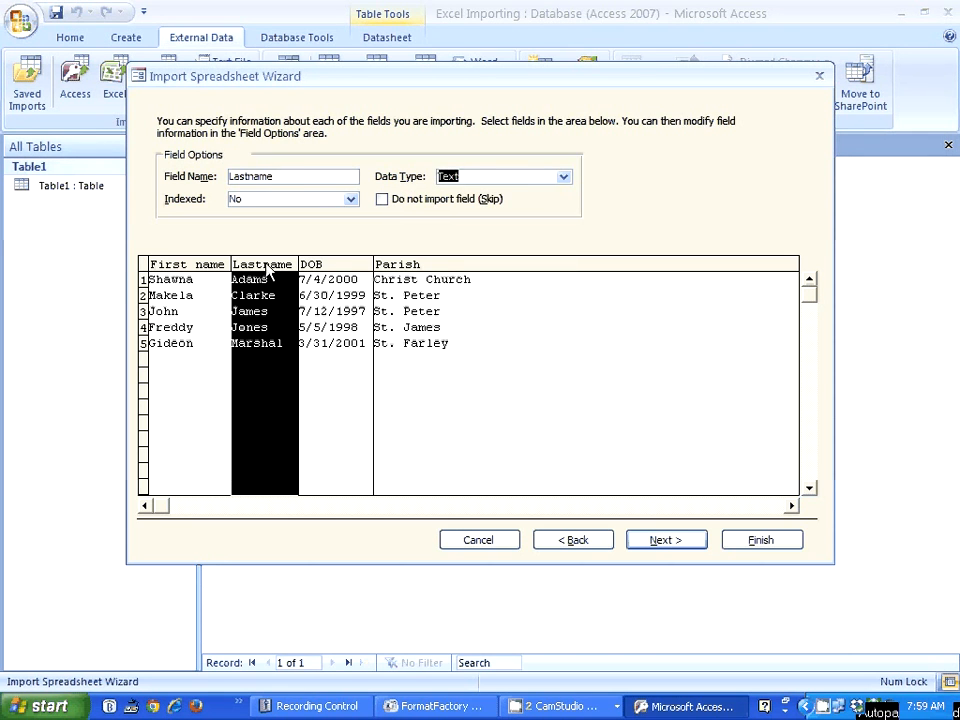
left_click(345, 266)
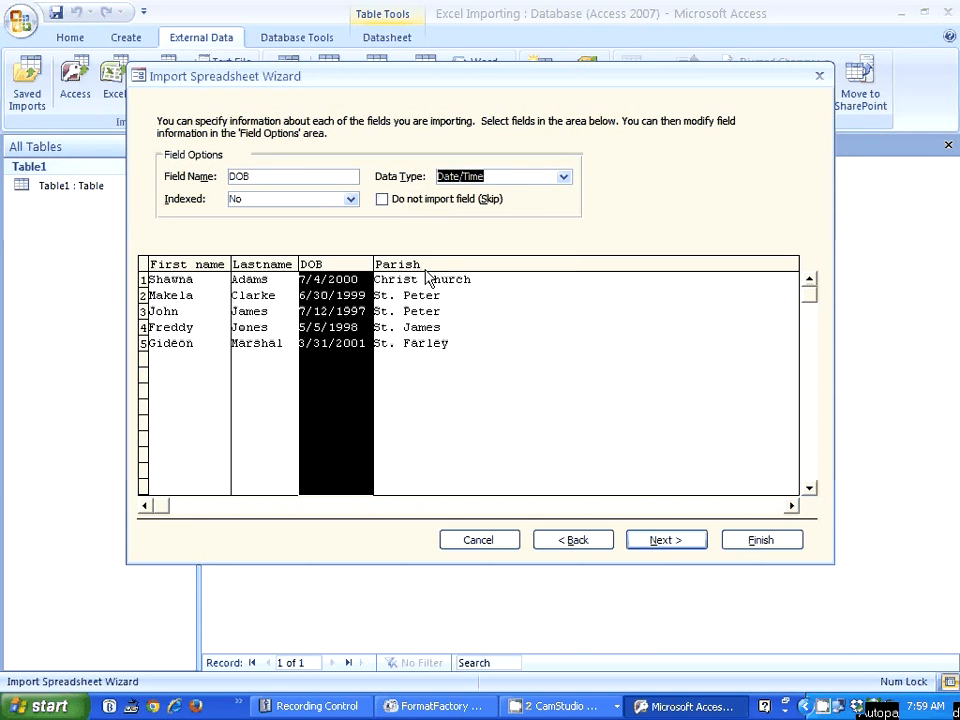
left_click(431, 266)
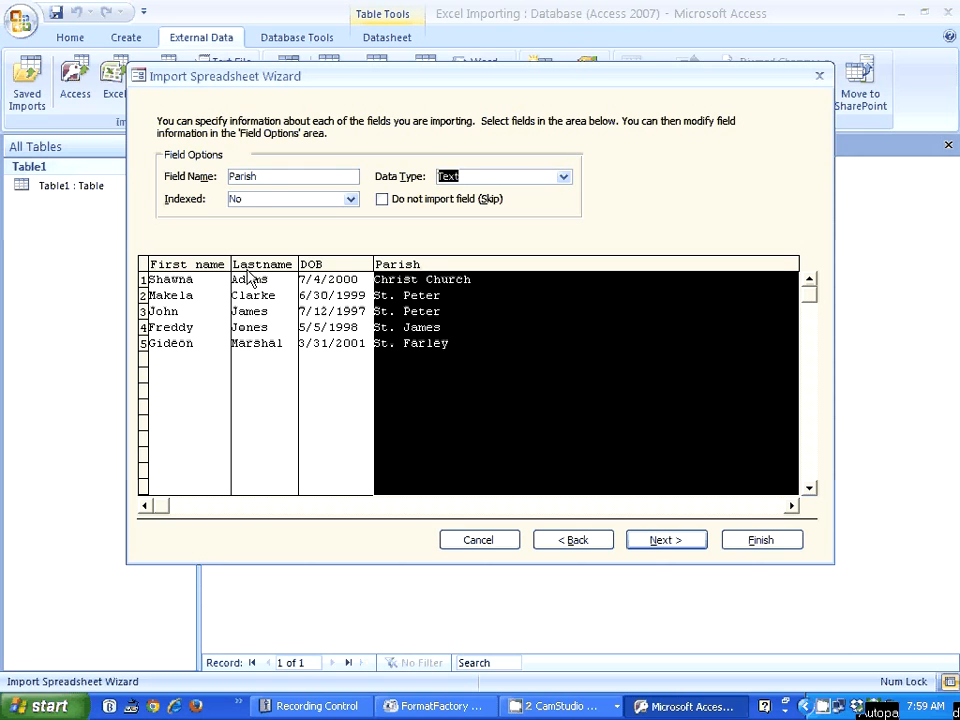
left_click(195, 268)
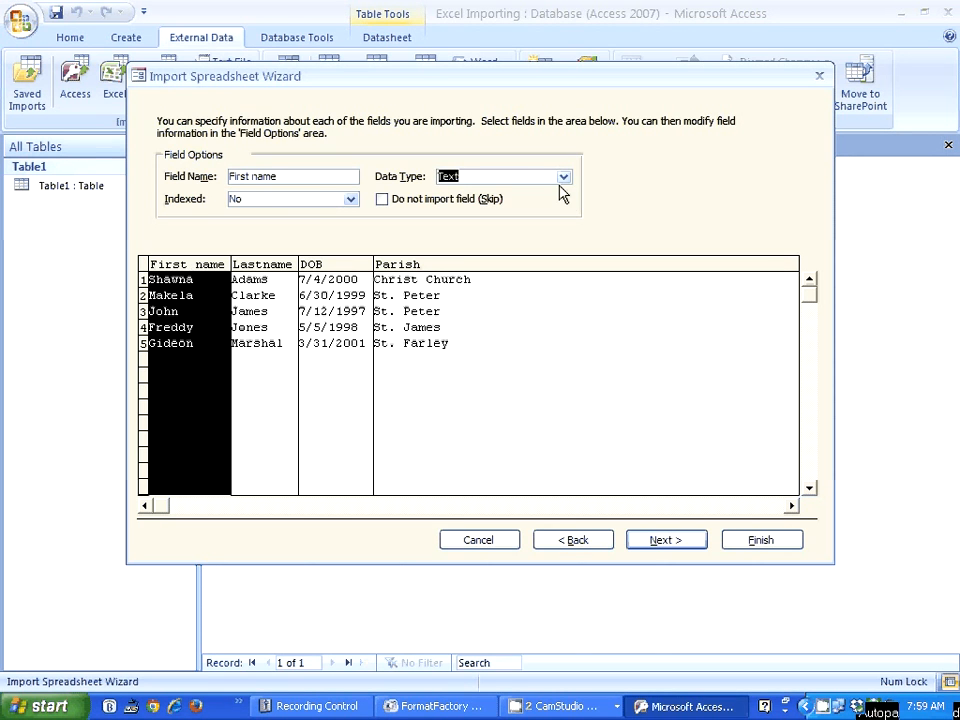
Step: Accept the field options and let Access add the primary key for the new table
left_click(665, 540)
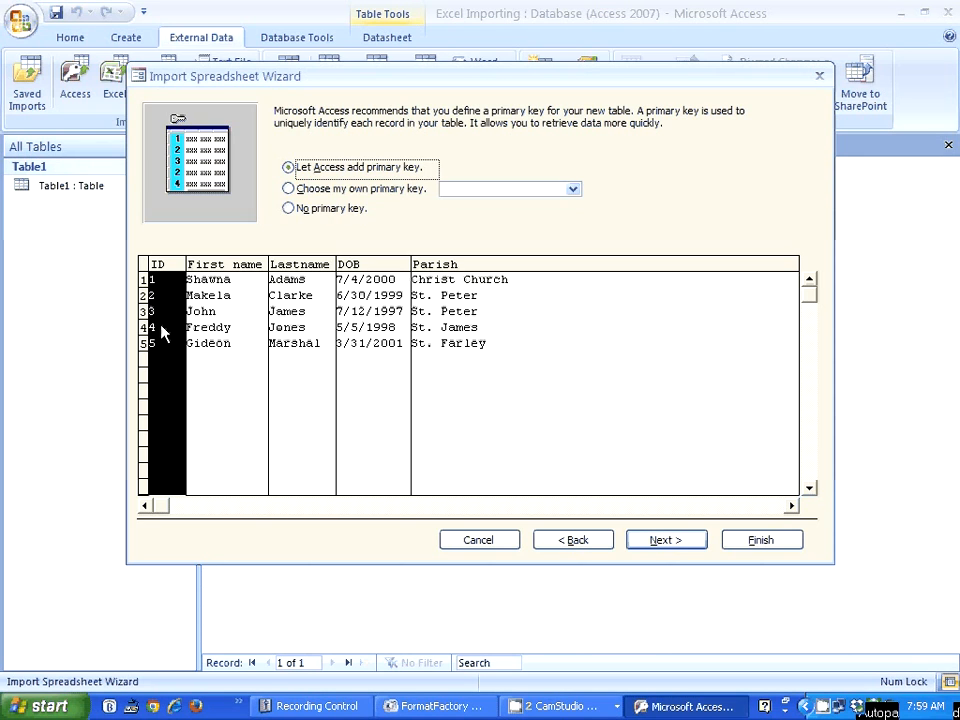
left_click(664, 541)
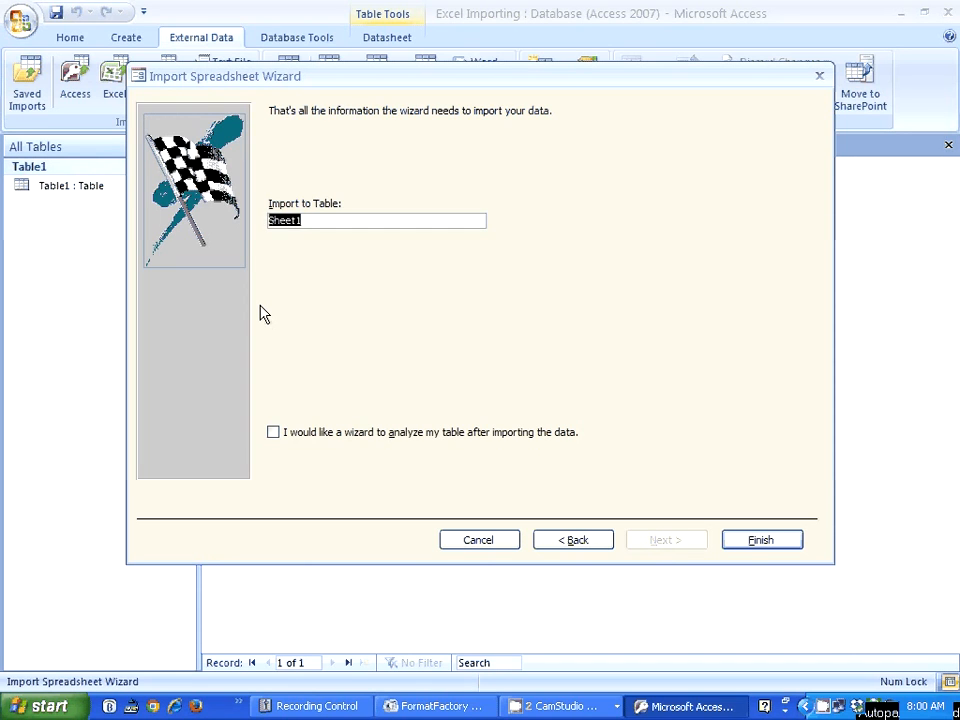
Step: Name the destination table ImportXL, finish the import and close the wizard without saving the import steps
type("Imp")
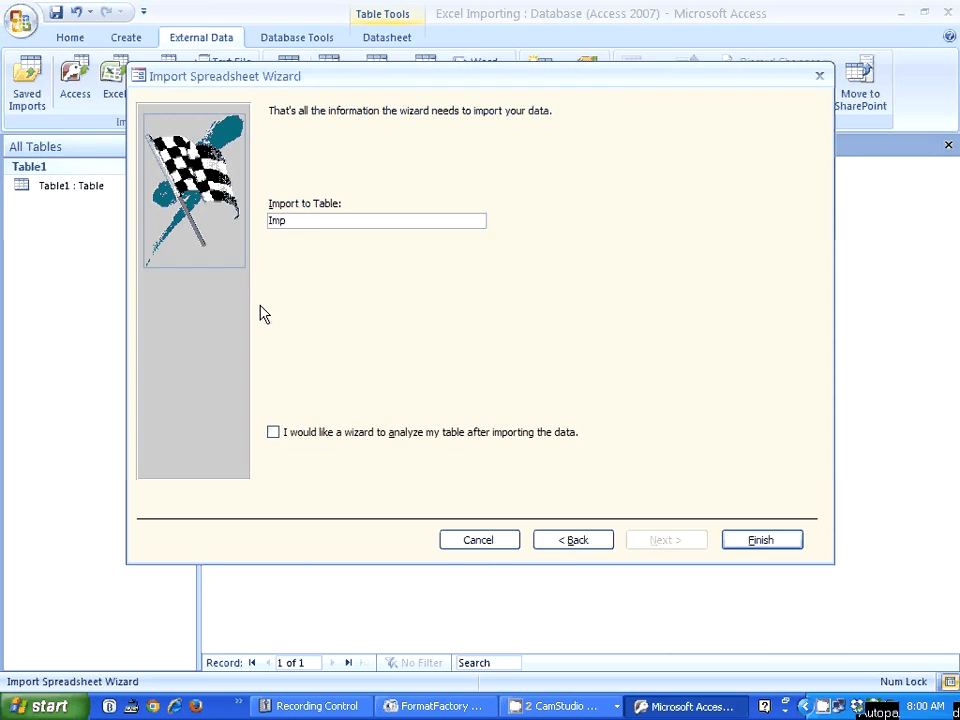
type("ortXL")
left_click(743, 545)
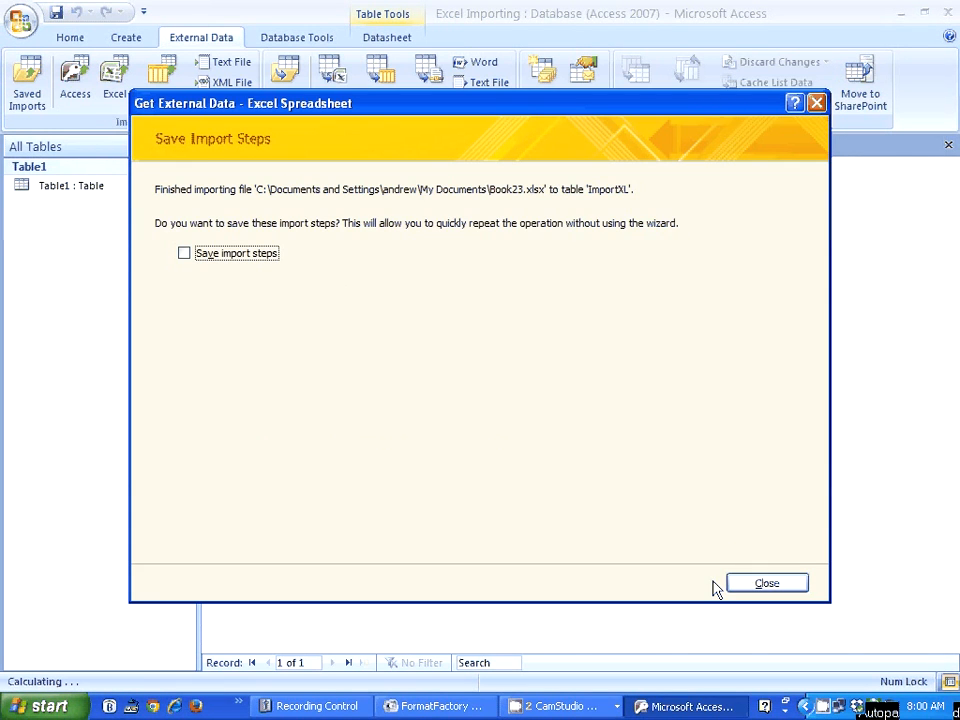
left_click(779, 590)
Step: Open the ImportXL table to check its records, inspect its fields in Design view and return to Datasheet view
left_click(64, 227)
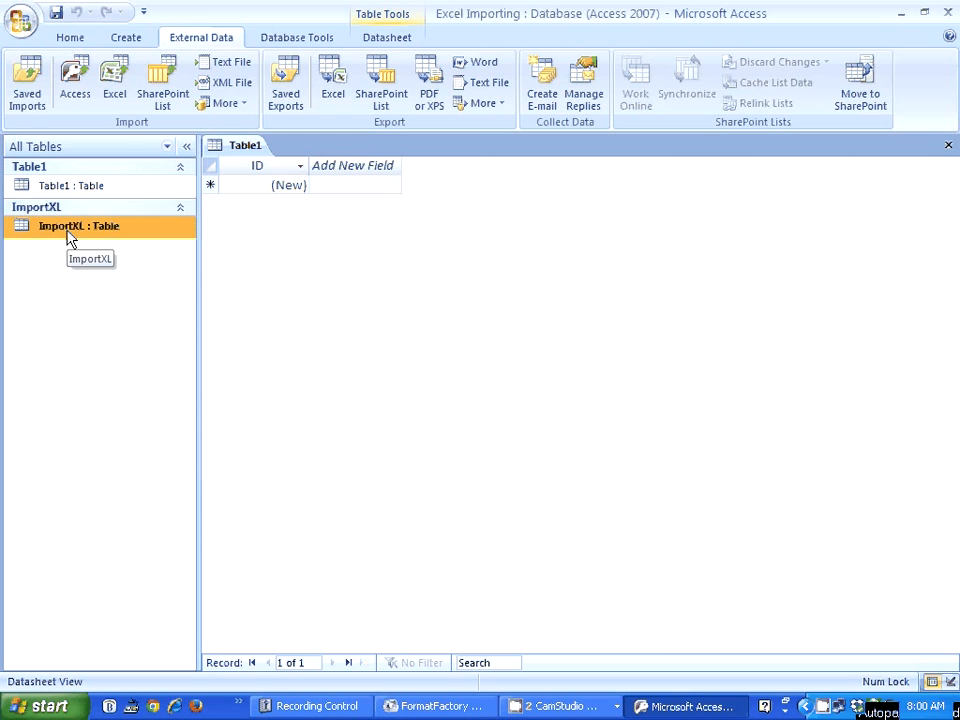
double_click(70, 226)
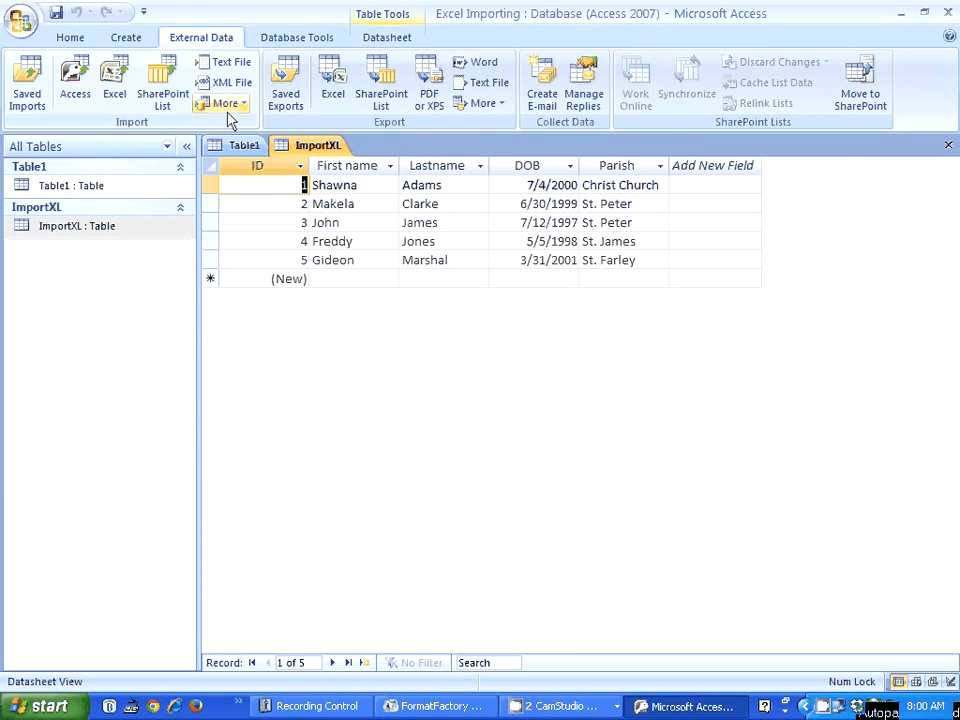
left_click(67, 38)
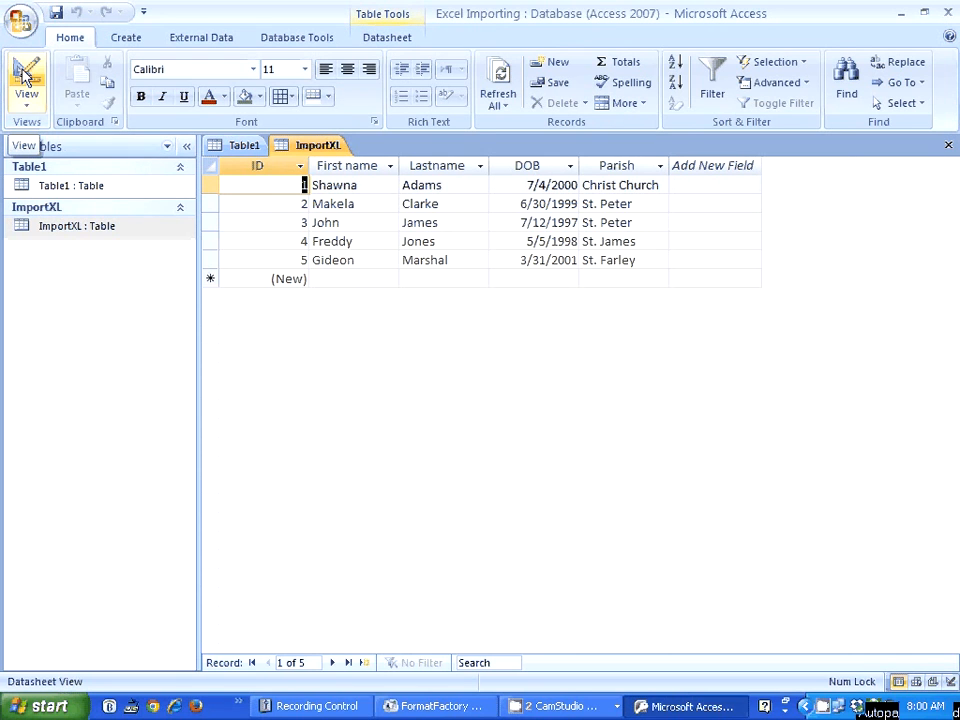
left_click(24, 76)
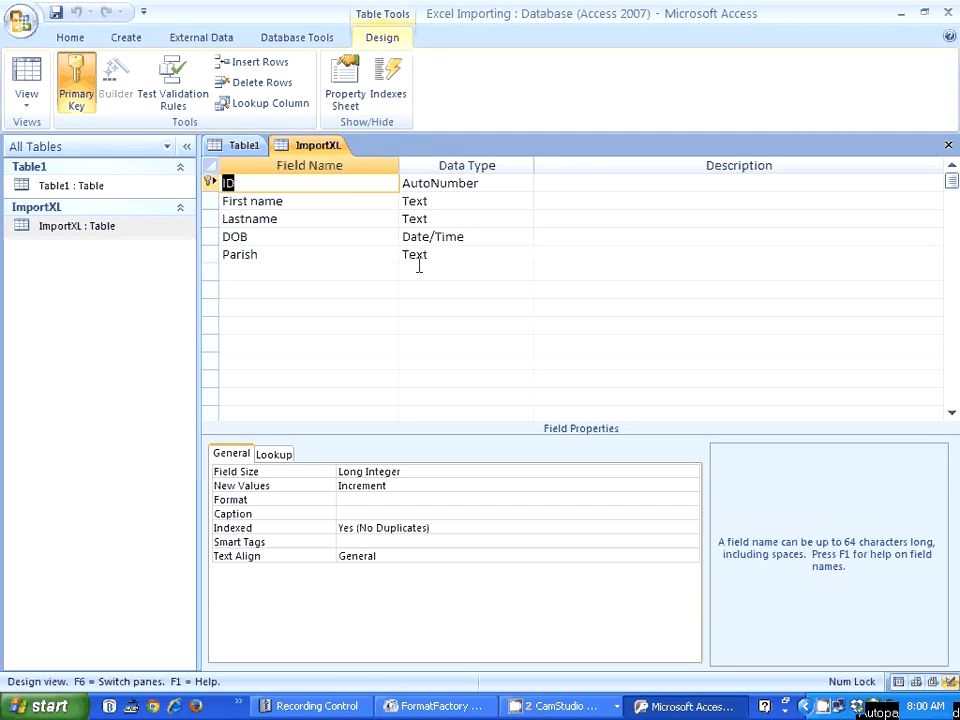
left_click(27, 80)
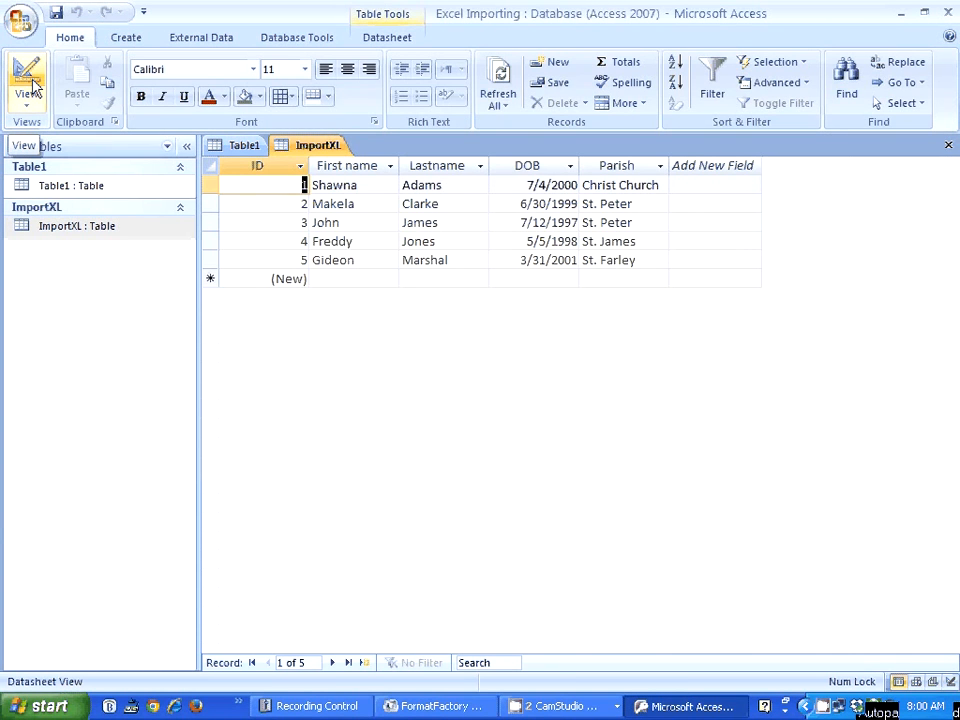